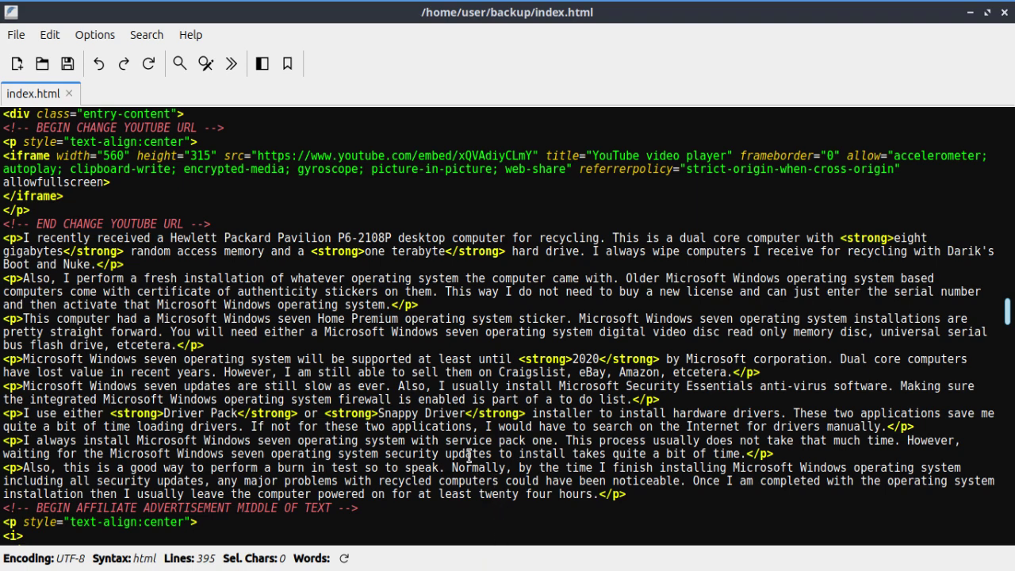
- Switch to the terminal, highlight the "apt-get install featherpad" command for review, and return to index.html in FeatherPad
key("alt+Tab")
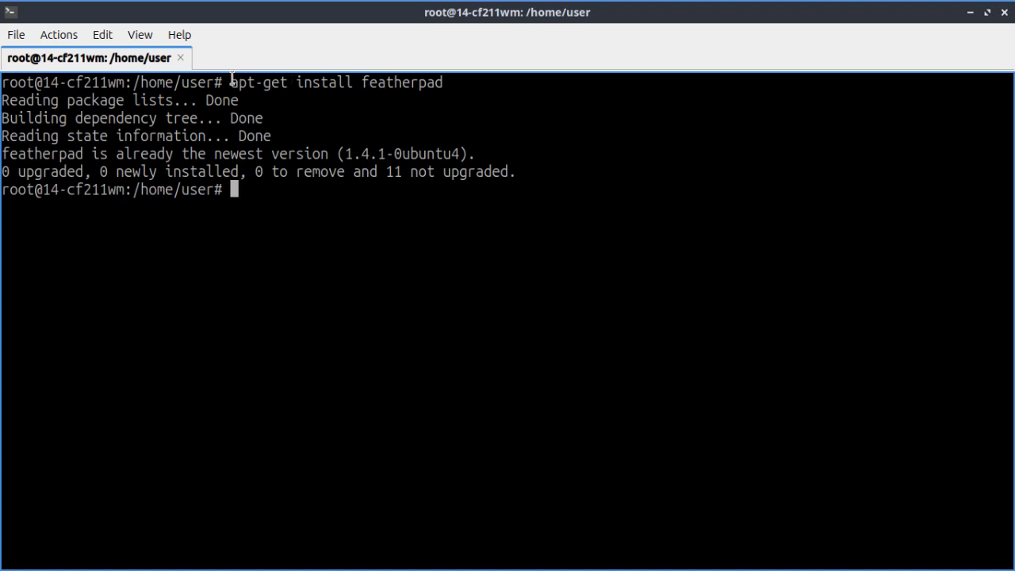
left_click_drag(231, 79, 443, 79)
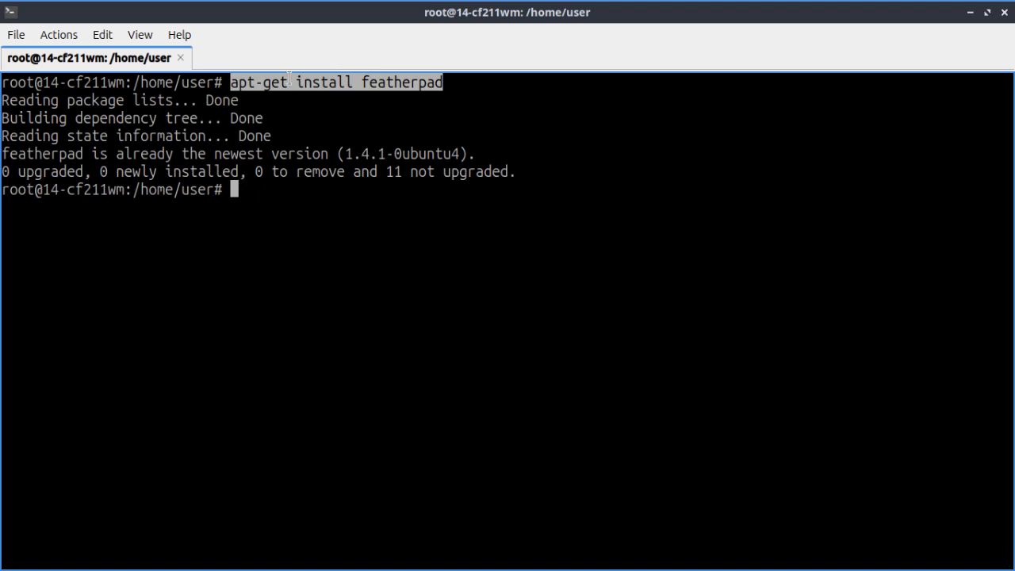
left_click(327, 206)
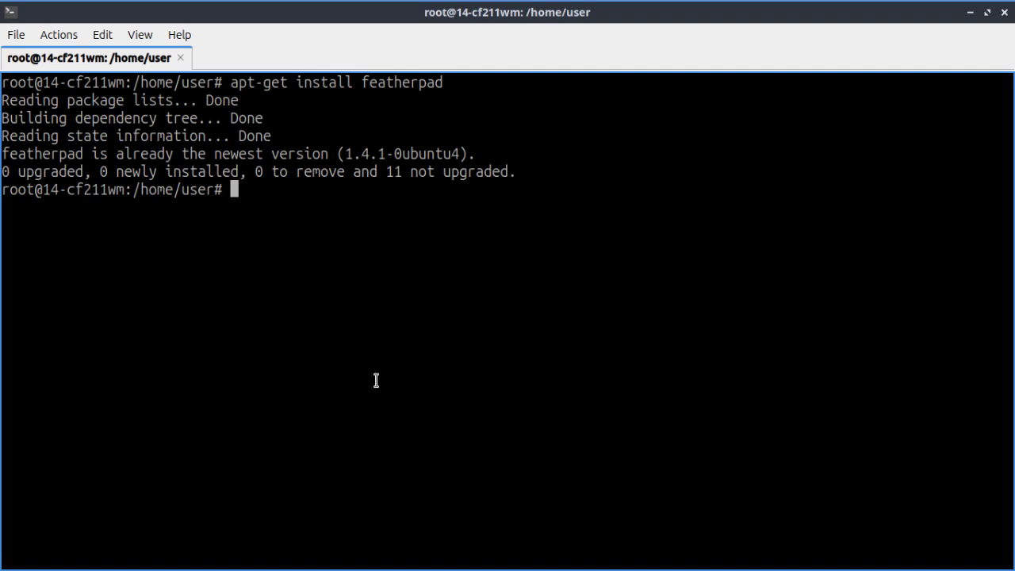
left_click(354, 559)
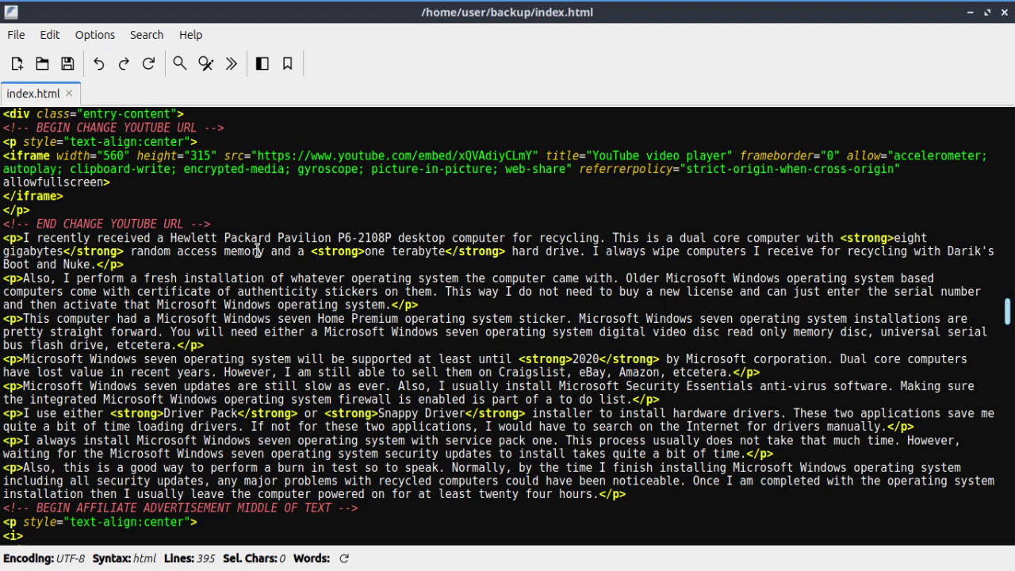
left_click(13, 38)
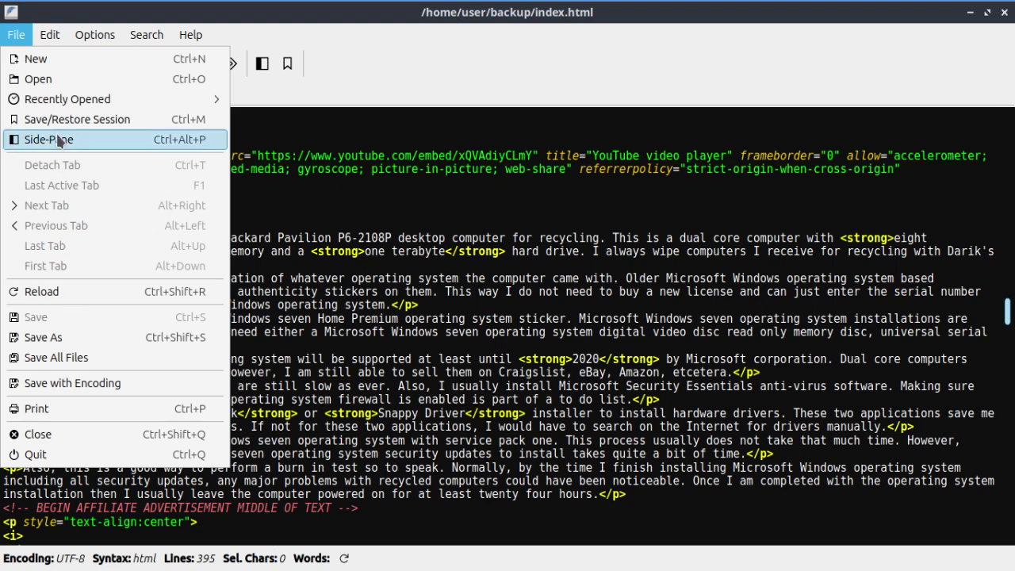
mouse_move(64, 105)
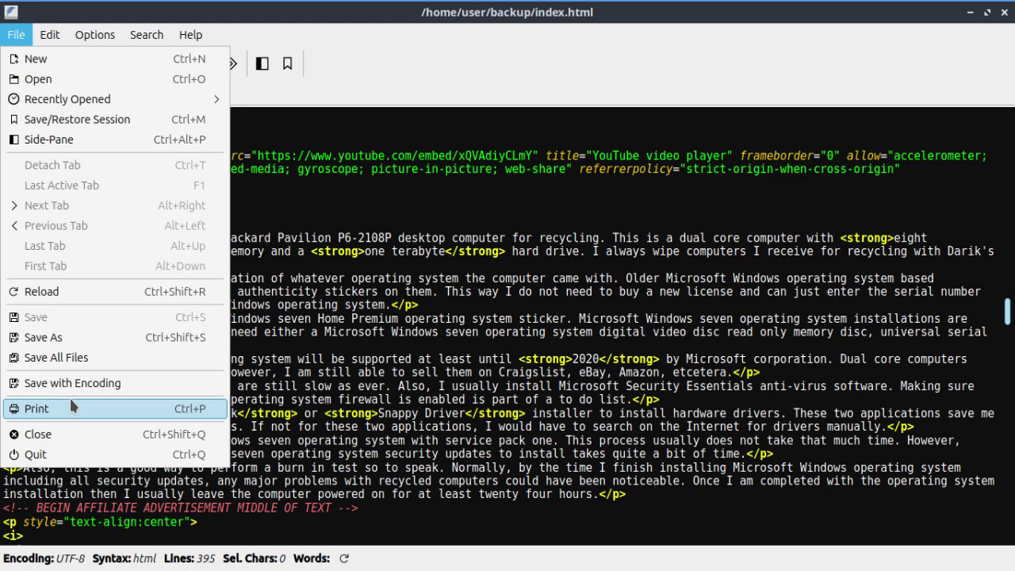
left_click(360, 281)
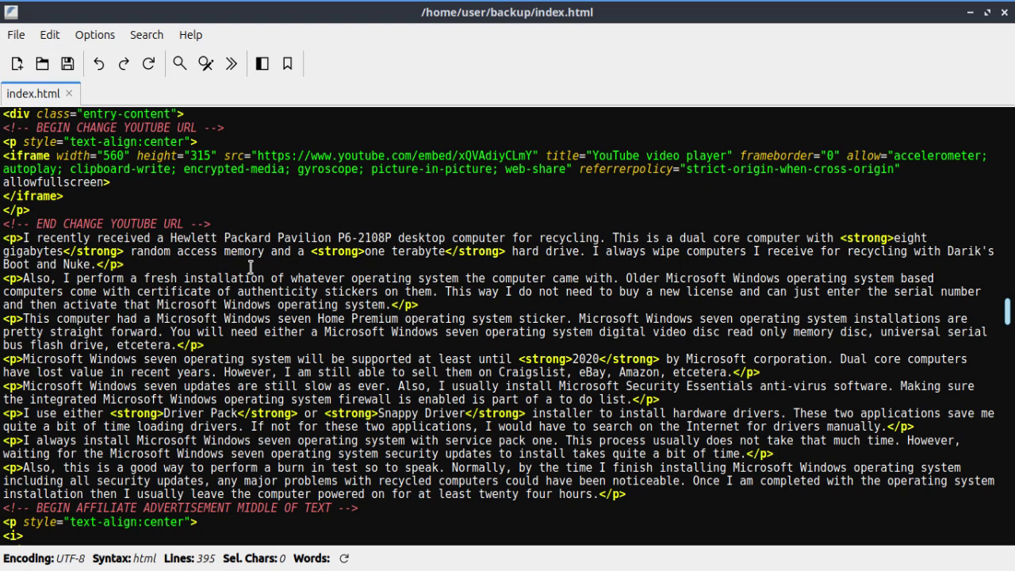
left_click(58, 38)
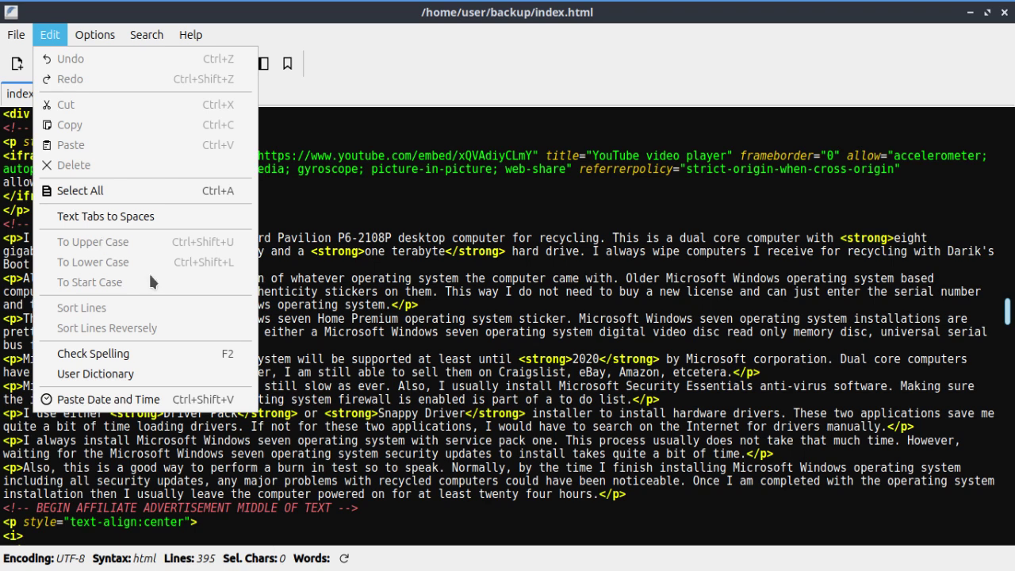
left_click(345, 299)
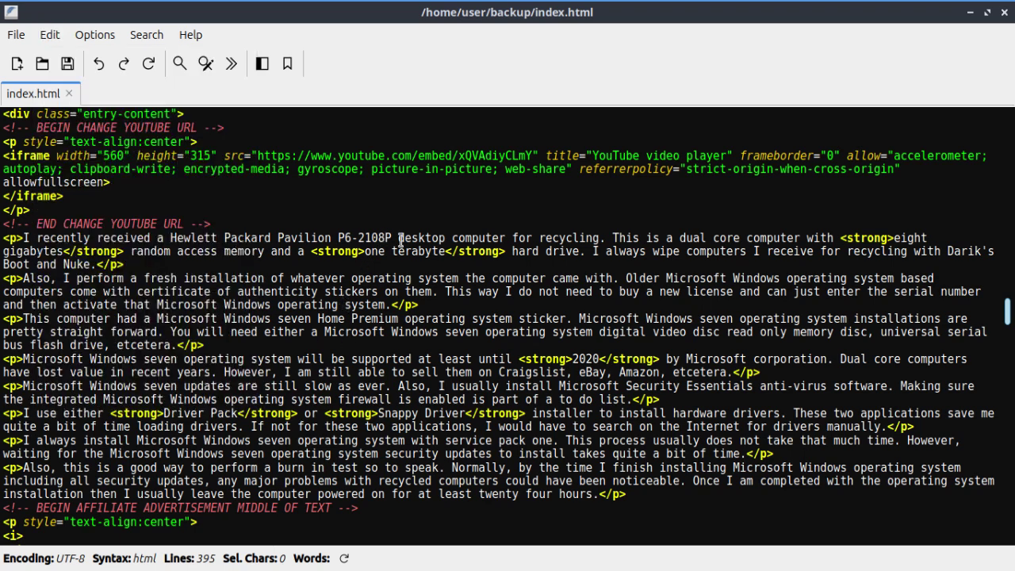
- Convert "desktop computer f" in the first paragraph to upper case
left_click_drag(401, 240, 515, 238)
right_click(515, 238)
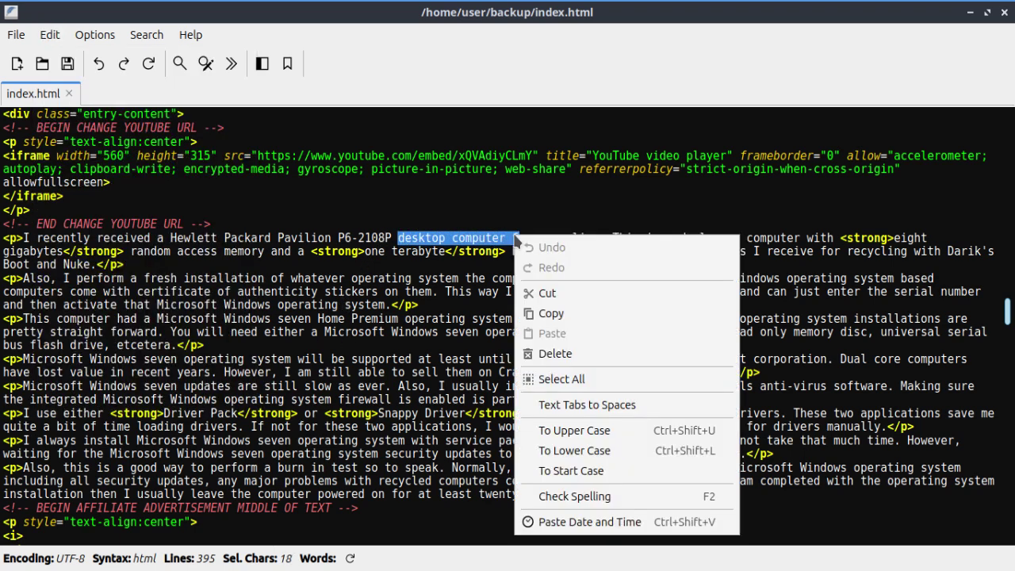
left_click(570, 432)
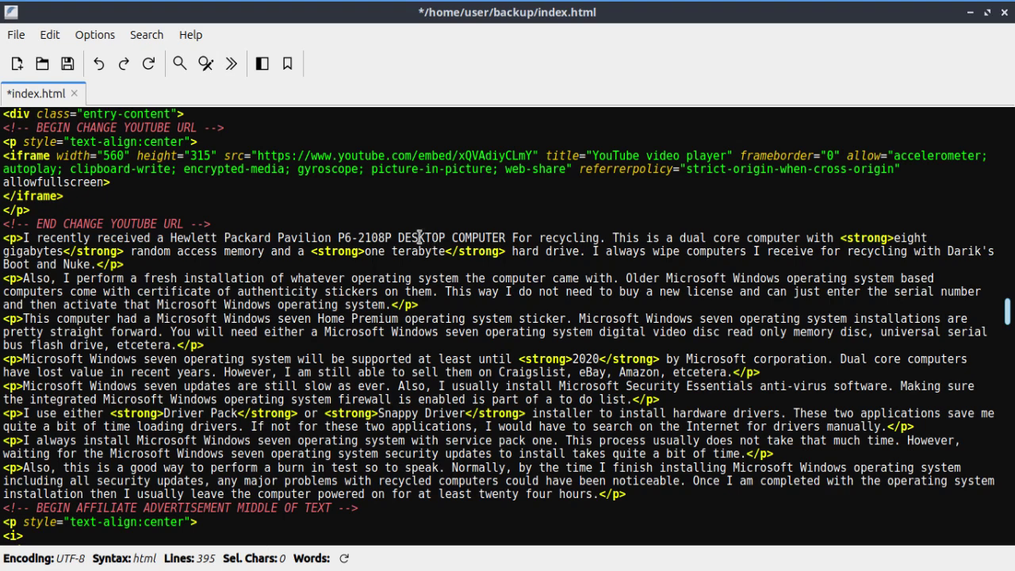
- Convert the words "DESKTOP COMPUTER" in the first paragraph to lower case
left_click_drag(399, 238, 505, 238)
right_click(505, 238)
left_click(578, 451)
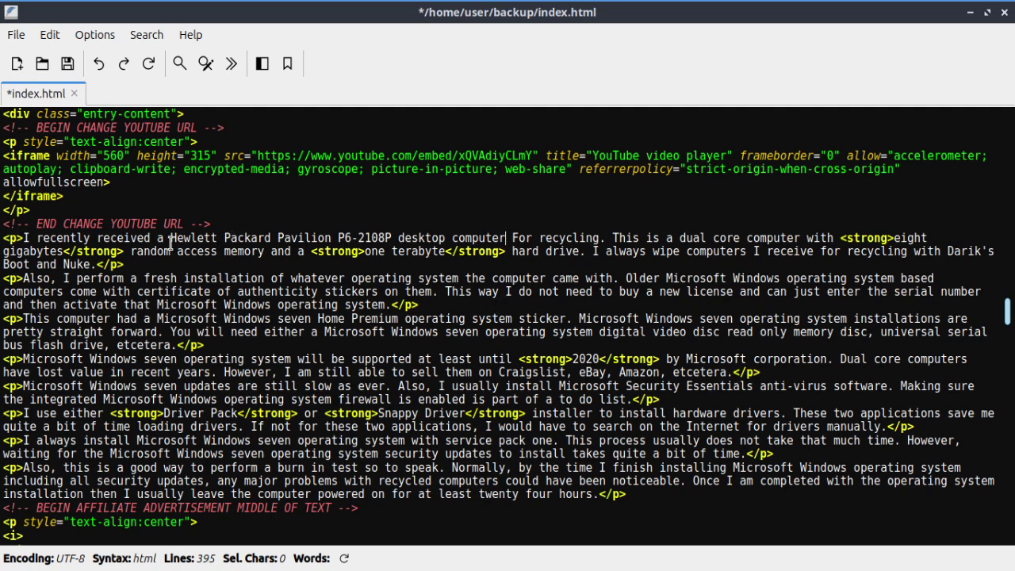
- Convert "Hewlett Packard Pavilion P6-2108P" in the first paragraph to start case
left_click_drag(169, 238, 393, 238)
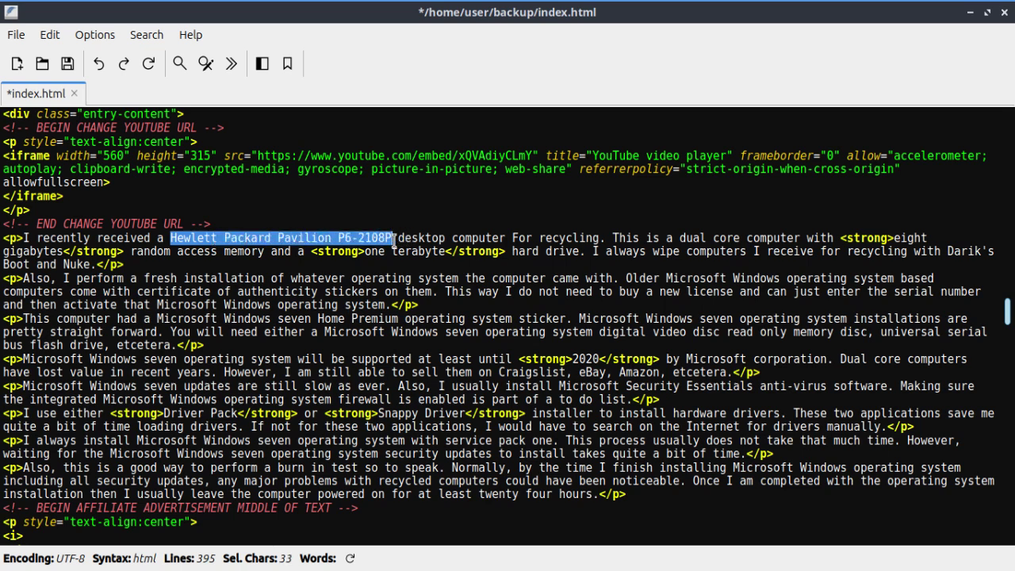
right_click(233, 240)
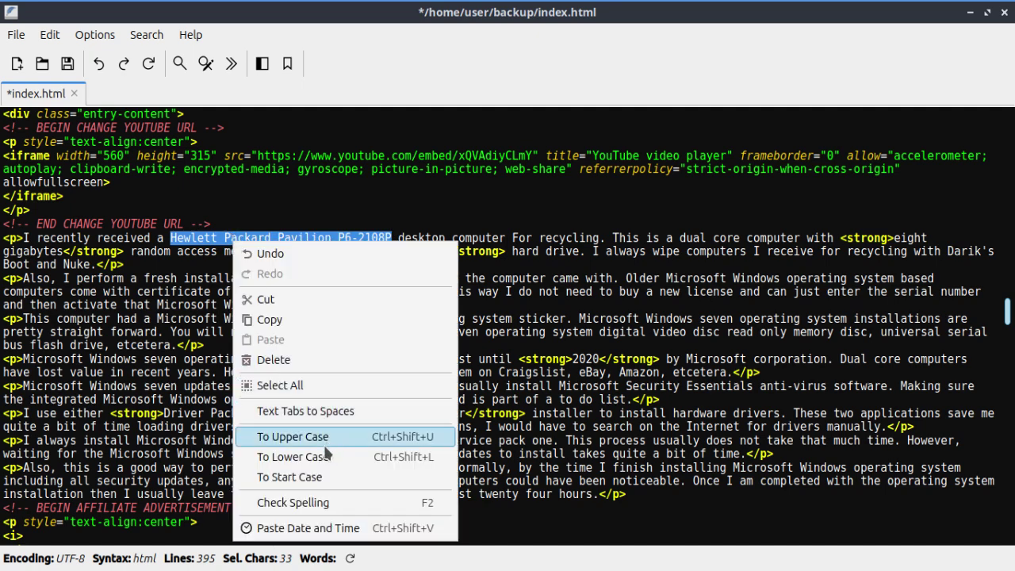
left_click(319, 476)
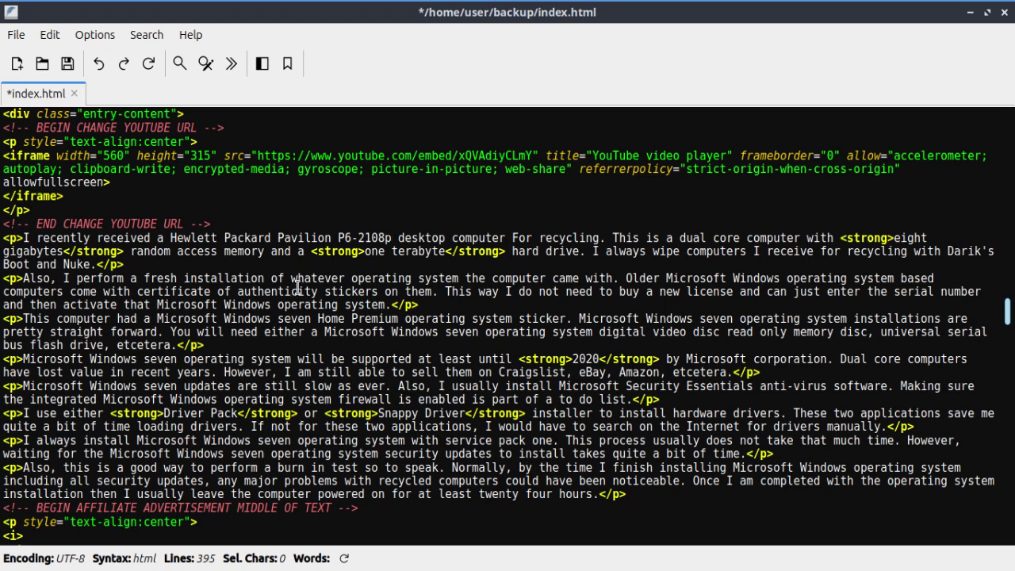
left_click_drag(171, 238, 182, 238)
left_click(182, 238)
- Add three new lines below the END CHANGE YOUTUBE URL comment and paste the current date and time on the middle one
left_click(49, 40)
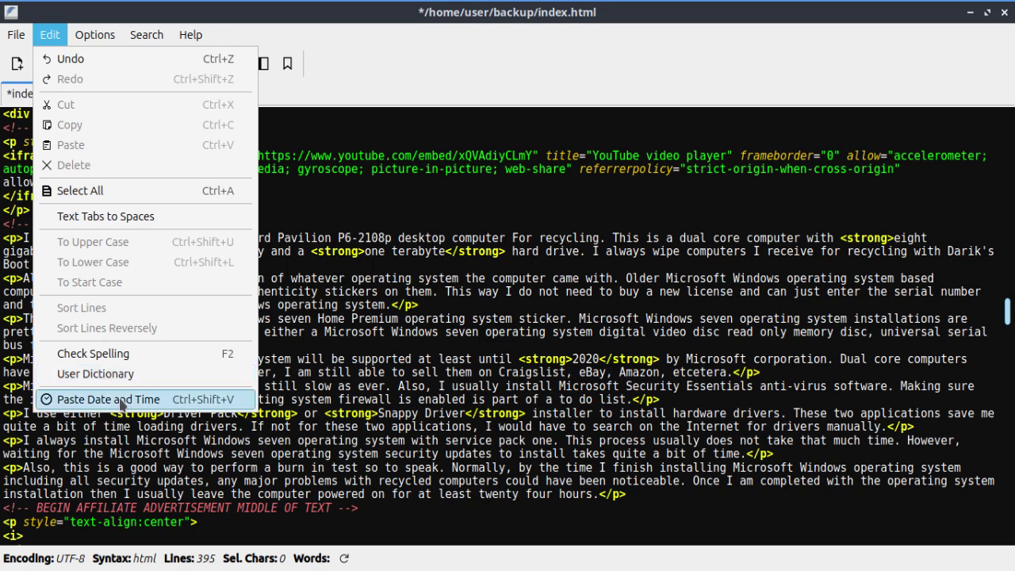
left_click(449, 230)
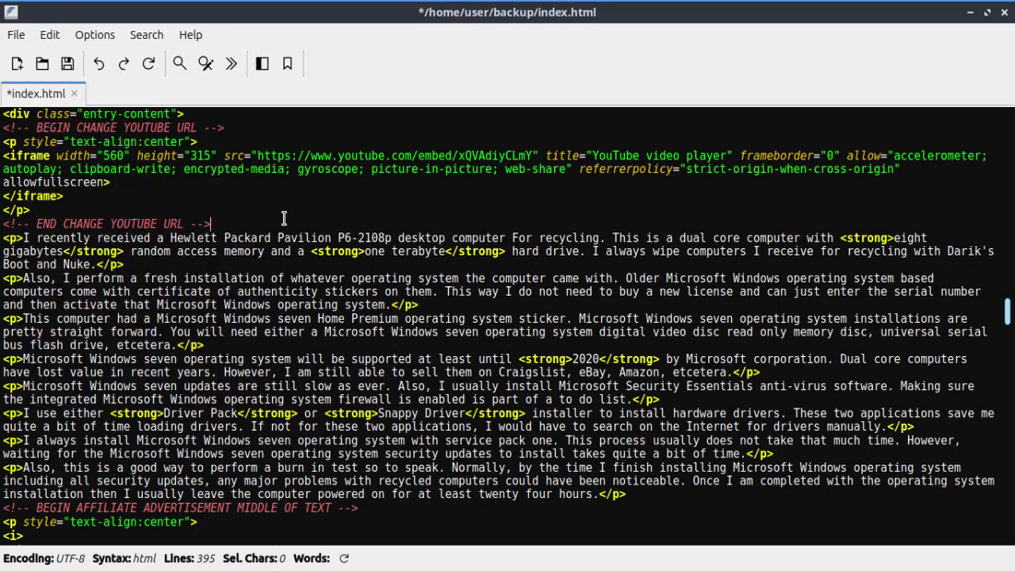
key("Return")
key("Return")
key("Return")
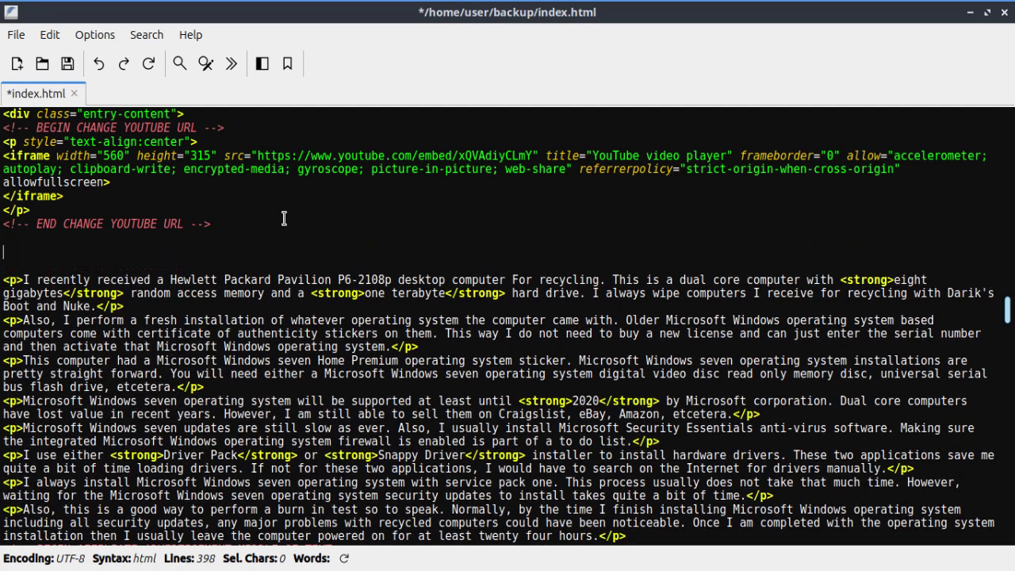
left_click(50, 35)
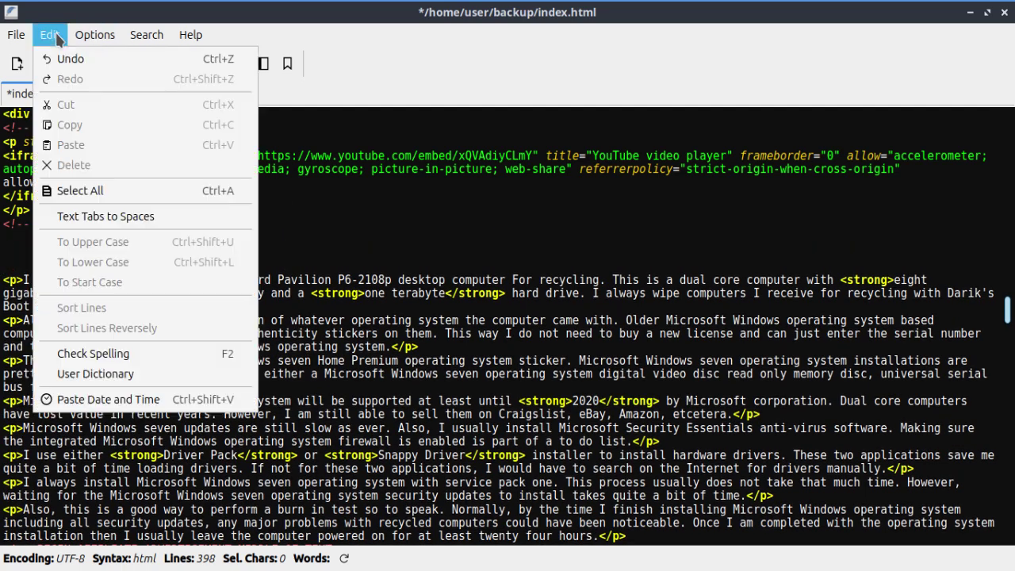
left_click(124, 390)
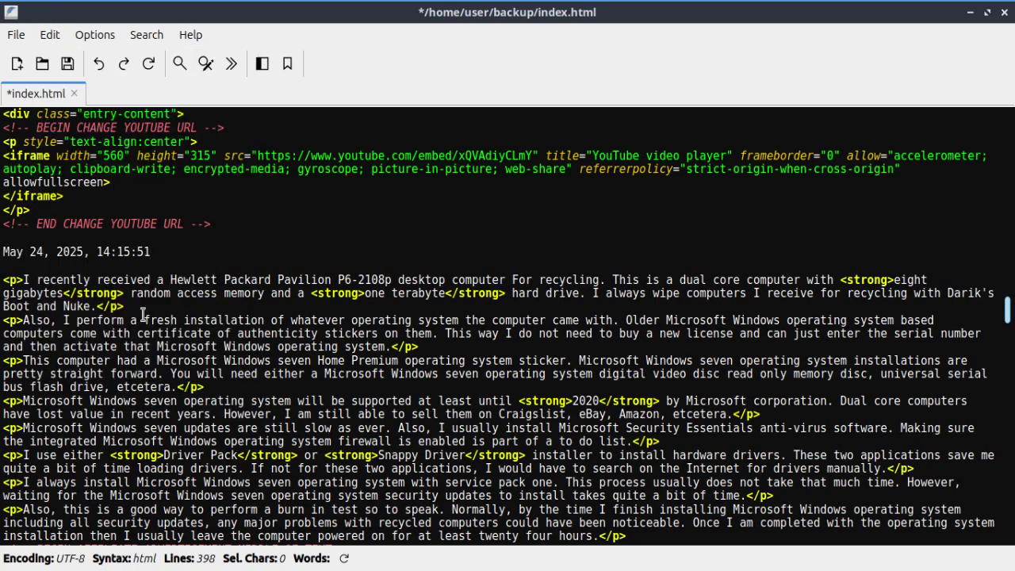
- Turn on line numbers for the index.html document
left_click(49, 34)
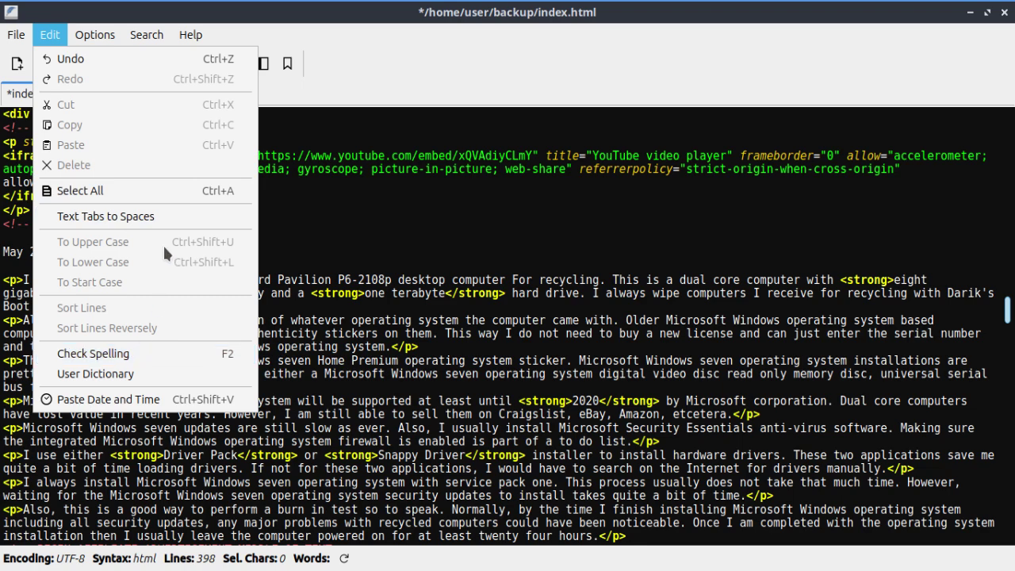
left_click(303, 252)
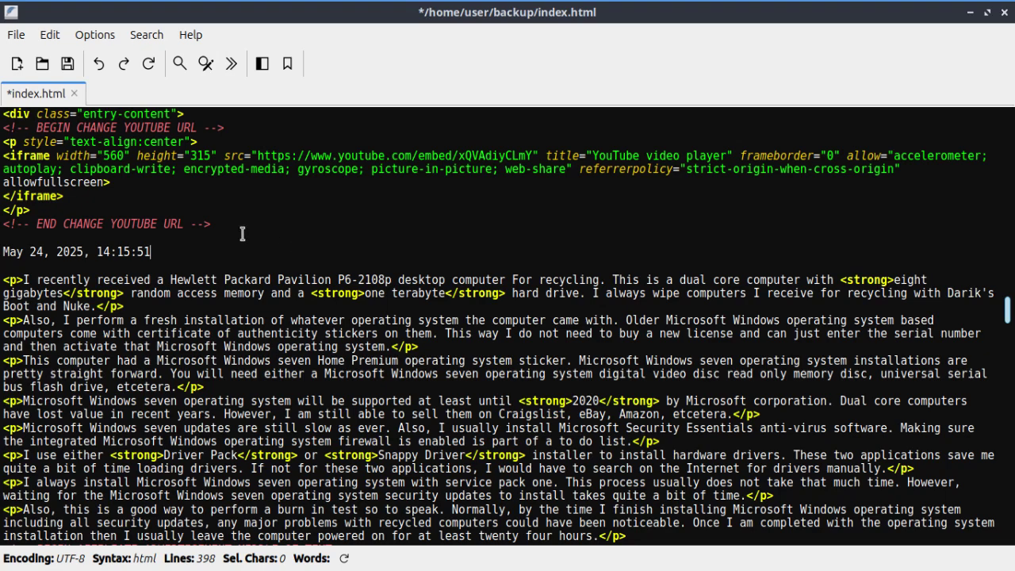
left_click(112, 38)
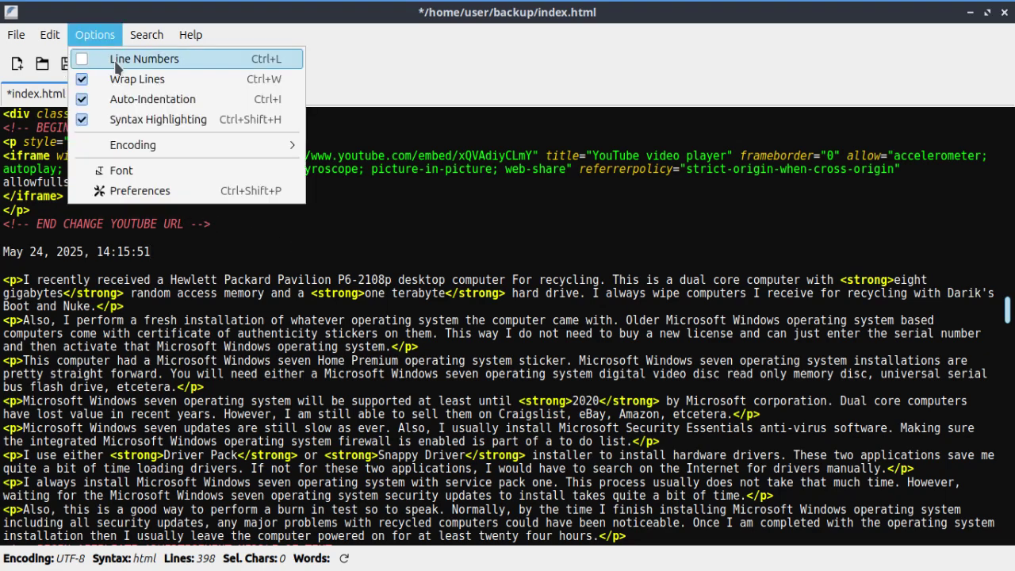
left_click(116, 64)
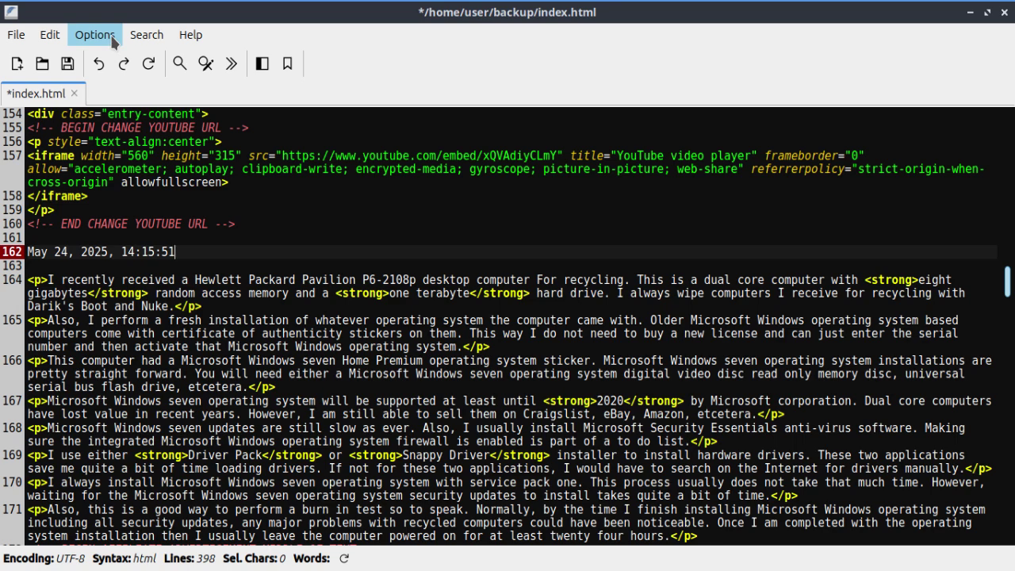
left_click(113, 41)
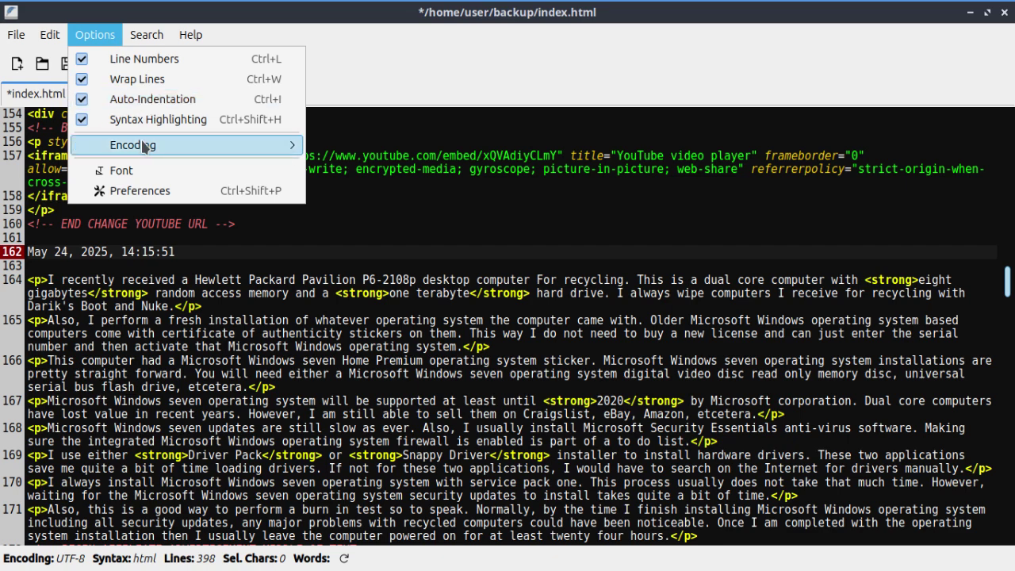
mouse_move(145, 148)
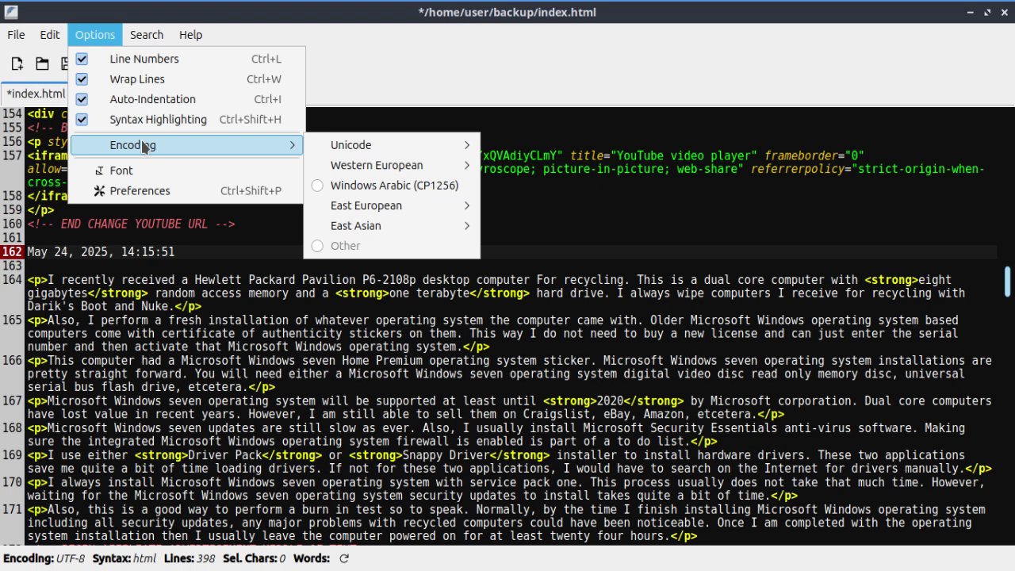
mouse_move(336, 148)
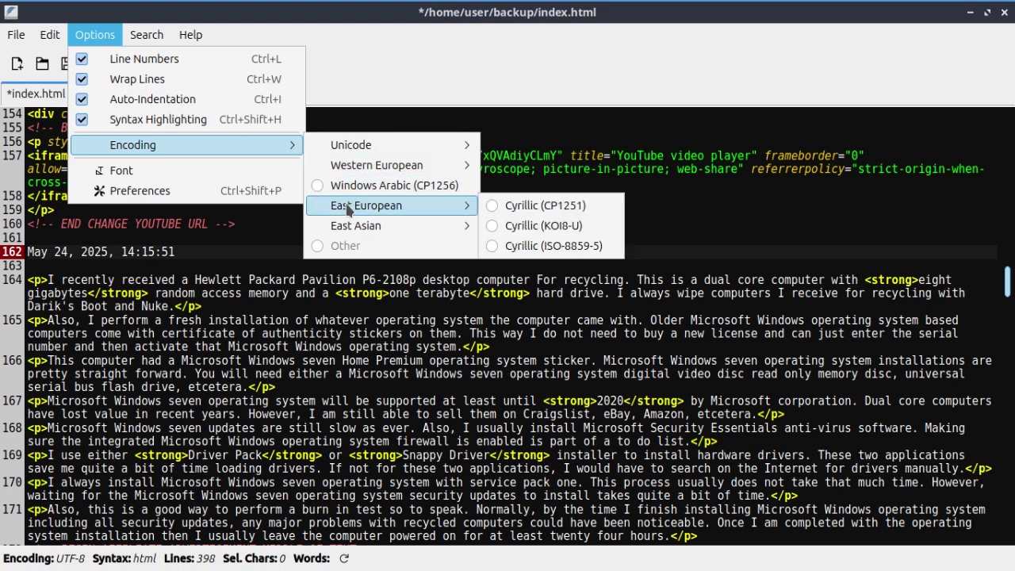
mouse_move(359, 229)
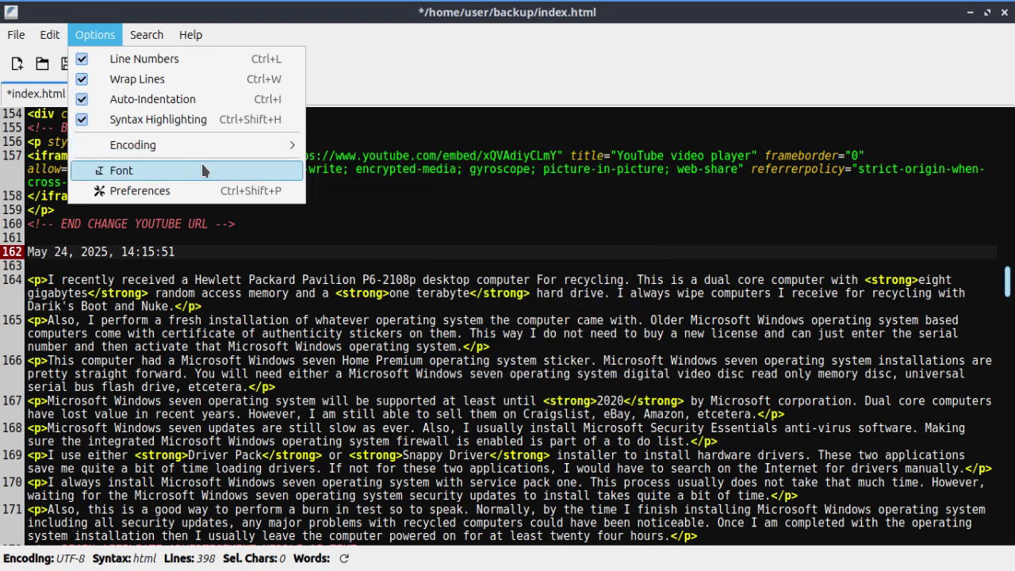
- Open both the search bar and the find-and-replace pane for index.html
mouse_move(162, 37)
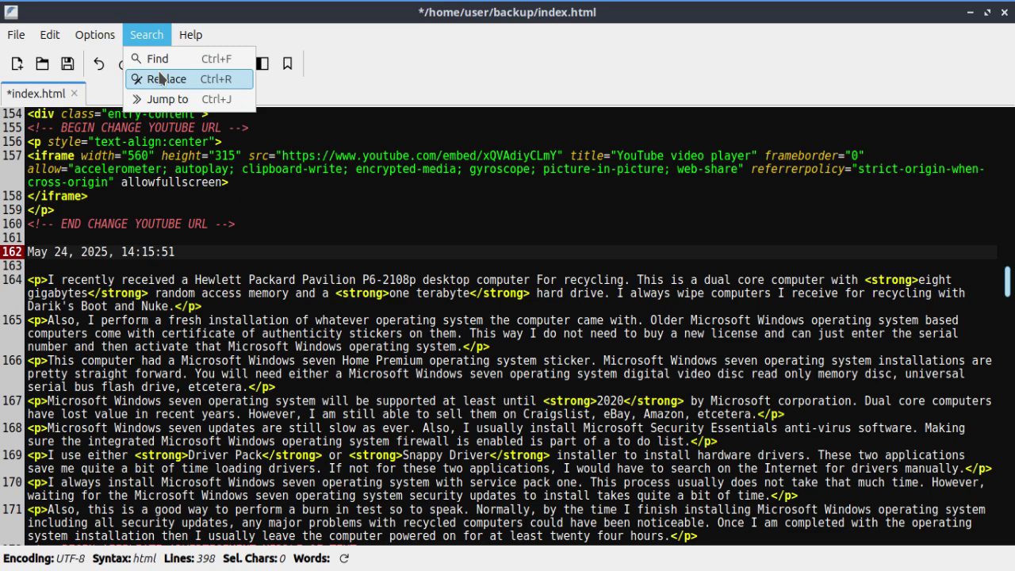
left_click(176, 65)
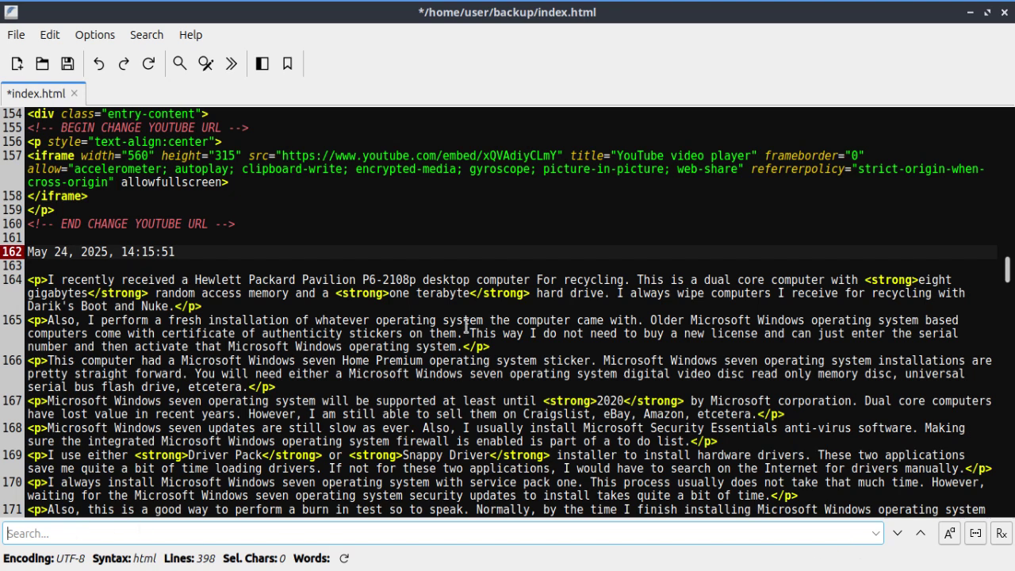
key("ctrl+r")
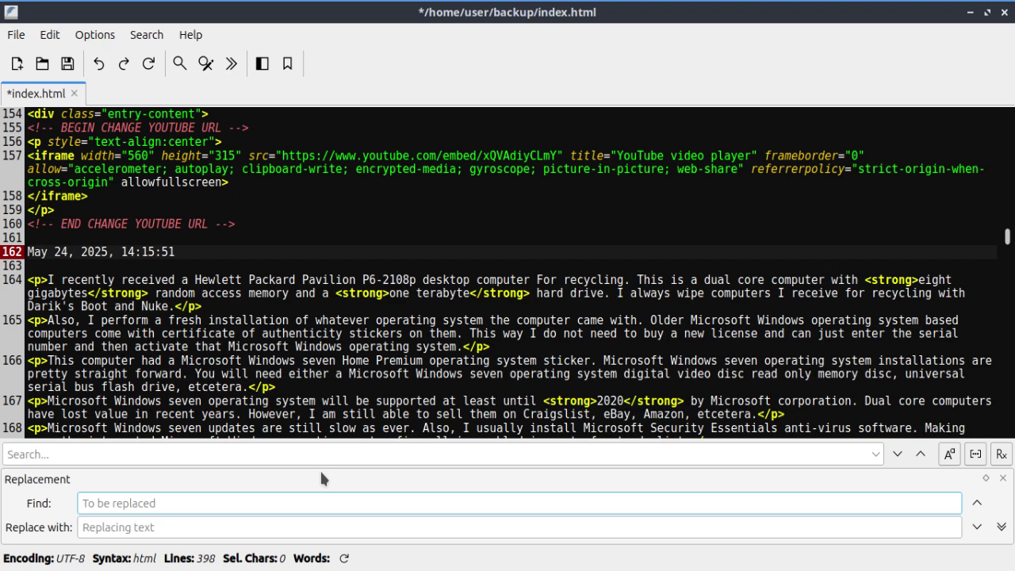
- Replace all occurrences of "hp" in index.html with "hewlett packard"
left_click(193, 528)
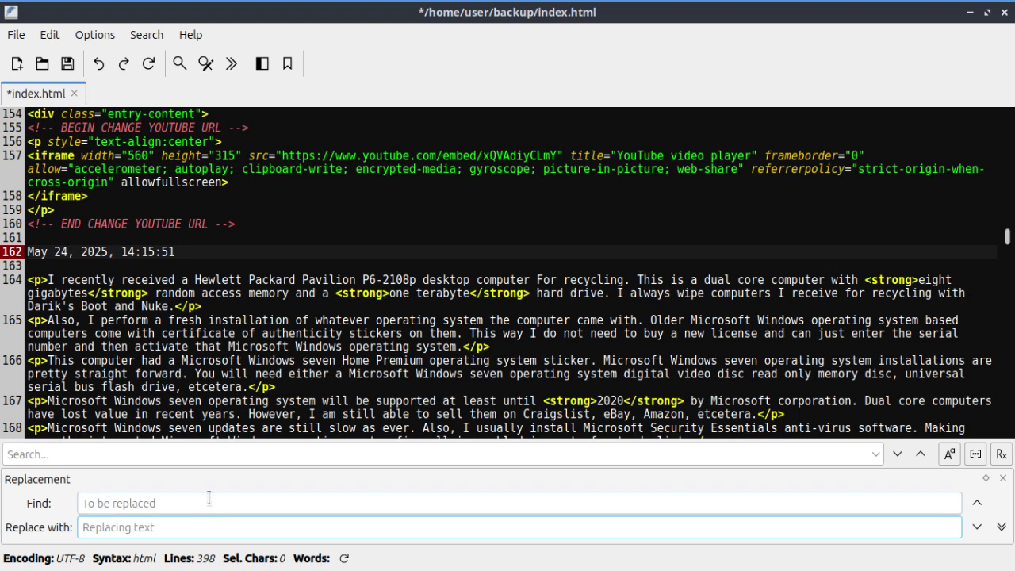
left_click(208, 499)
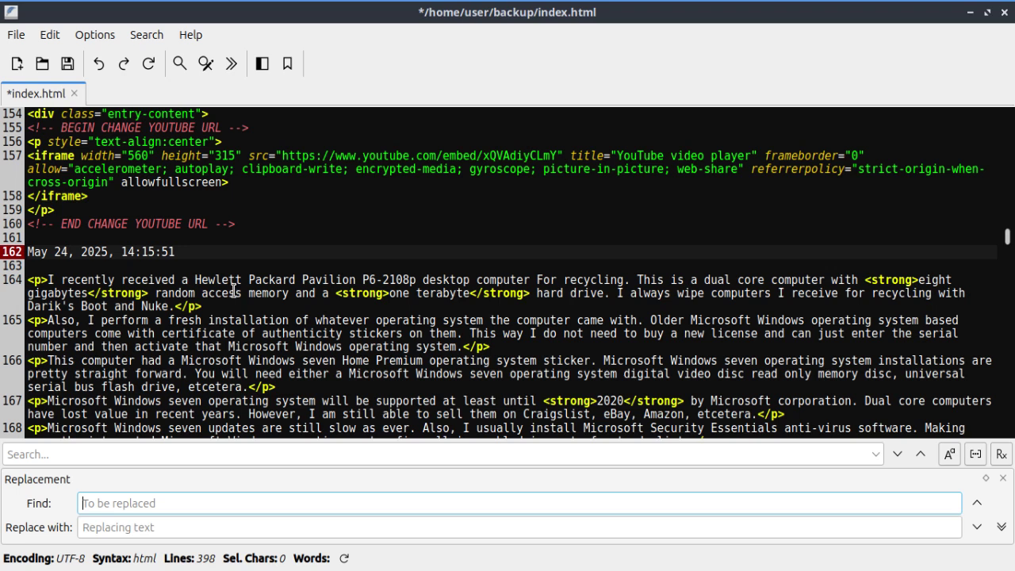
type("hp")
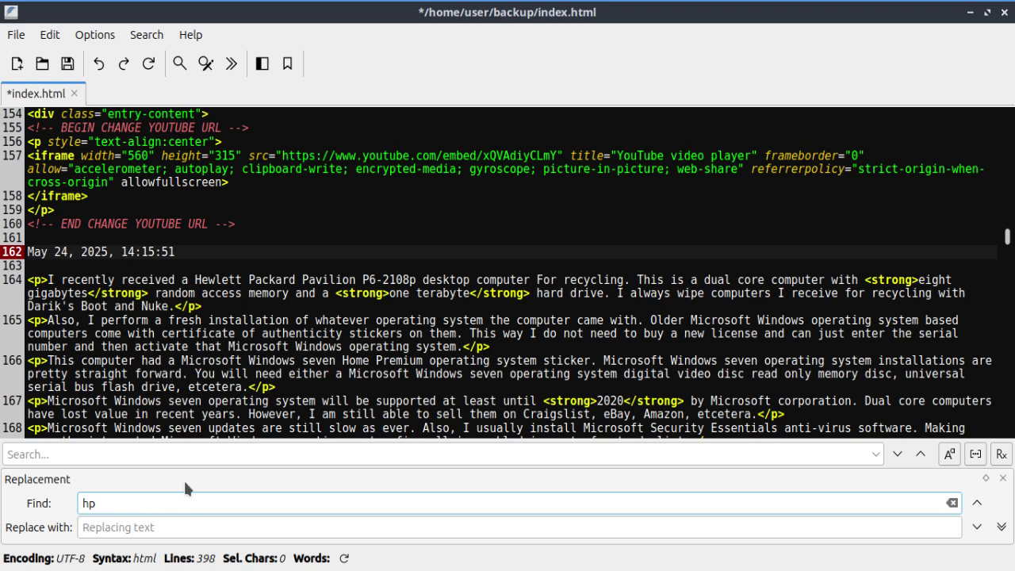
left_click(191, 528)
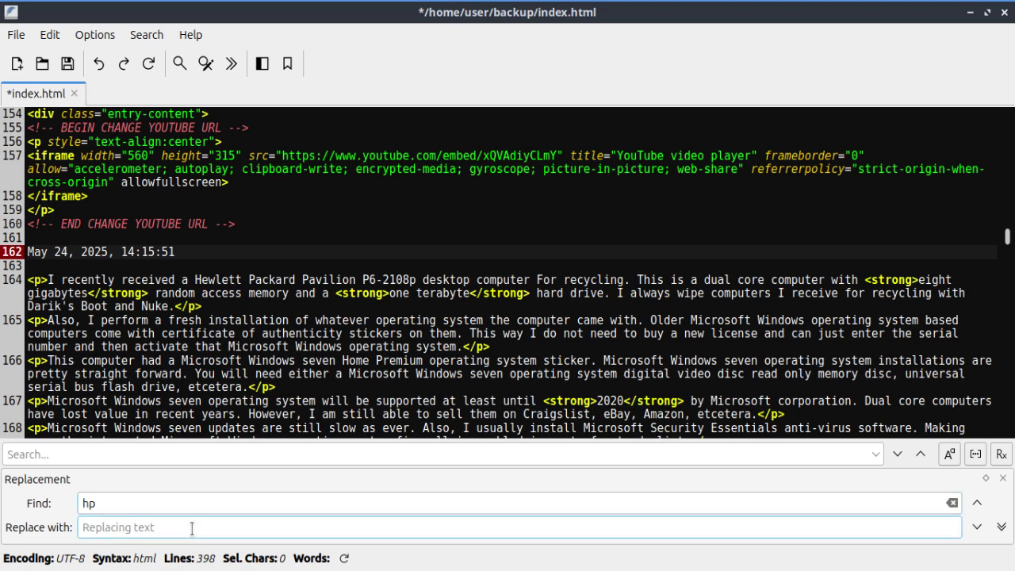
type("hewlett")
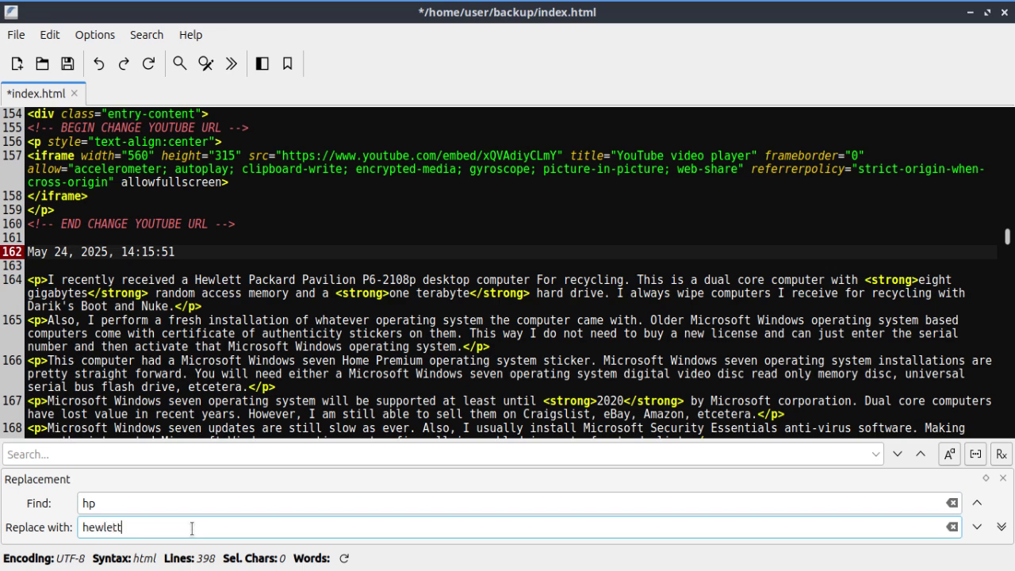
type(" packard")
left_click(1001, 453)
left_click(439, 287)
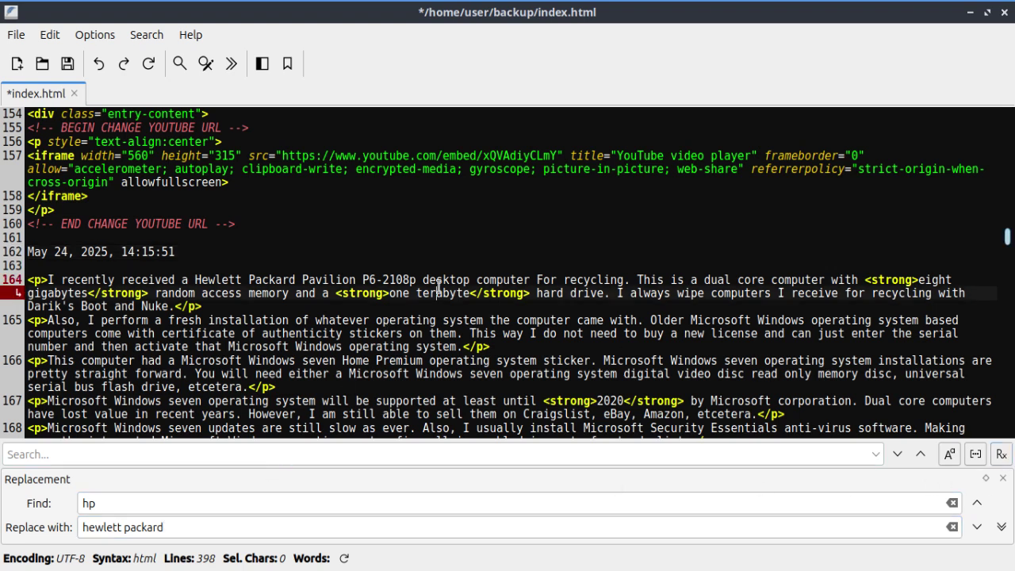
left_click(1002, 527)
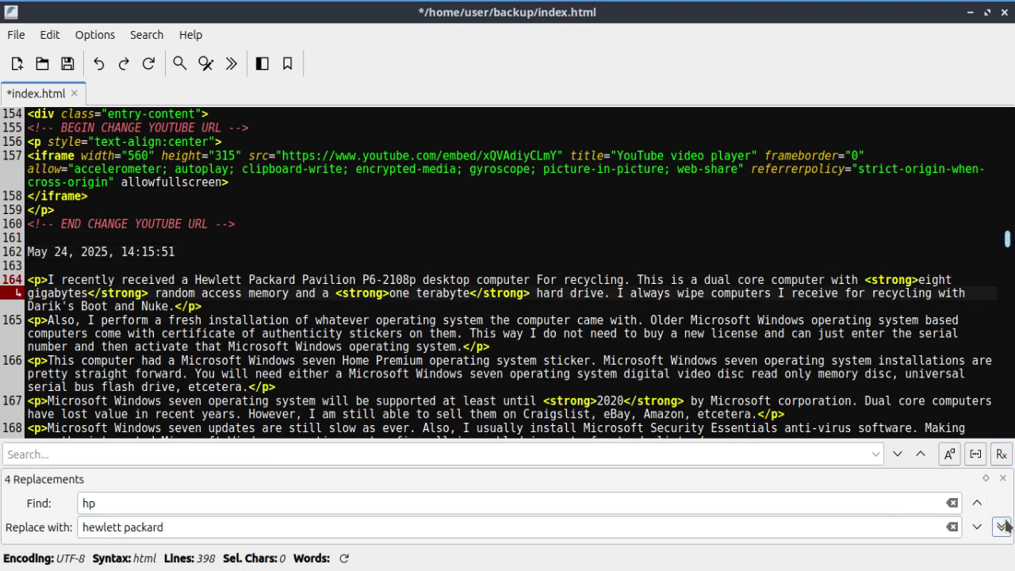
- Close the replacement pane and the search bar, returning to the text in the paragraph on line 166
left_click(1003, 479)
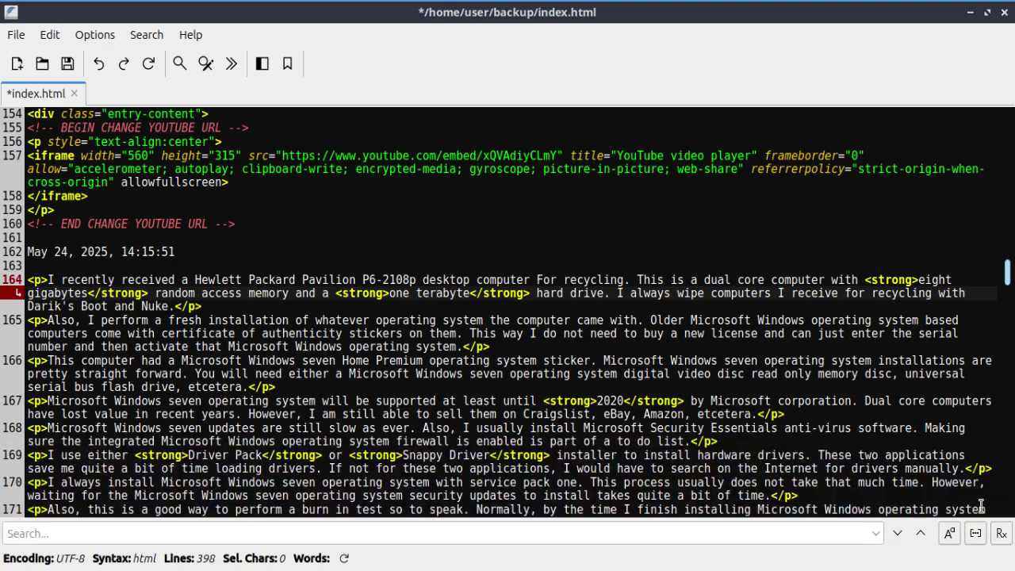
left_click(276, 363)
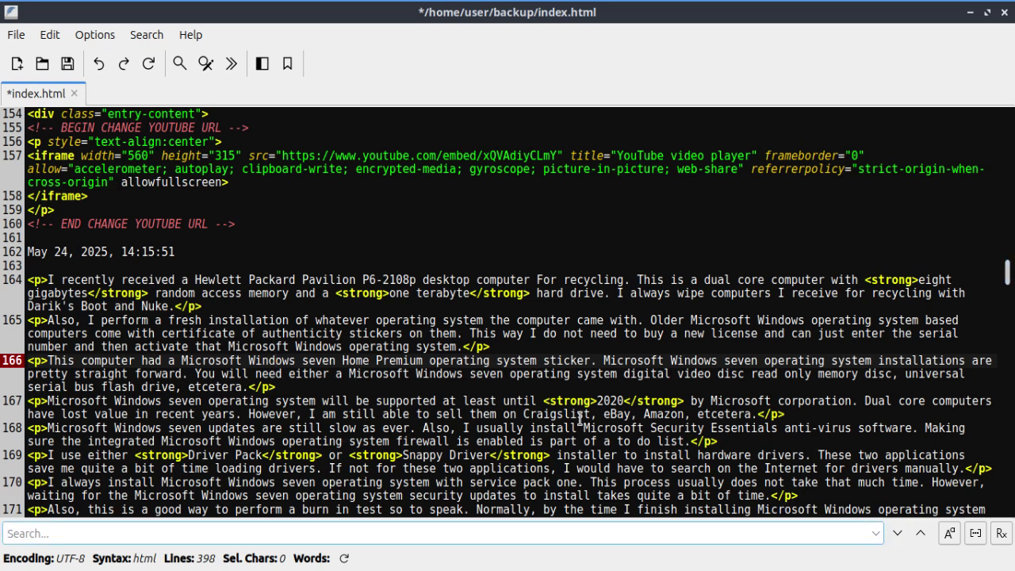
key("Escape")
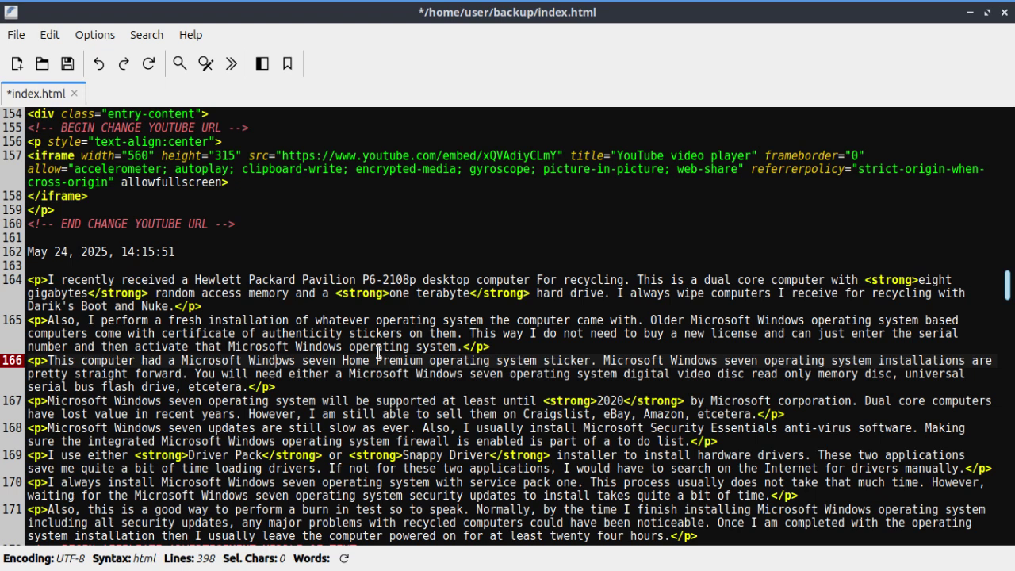
left_click(191, 37)
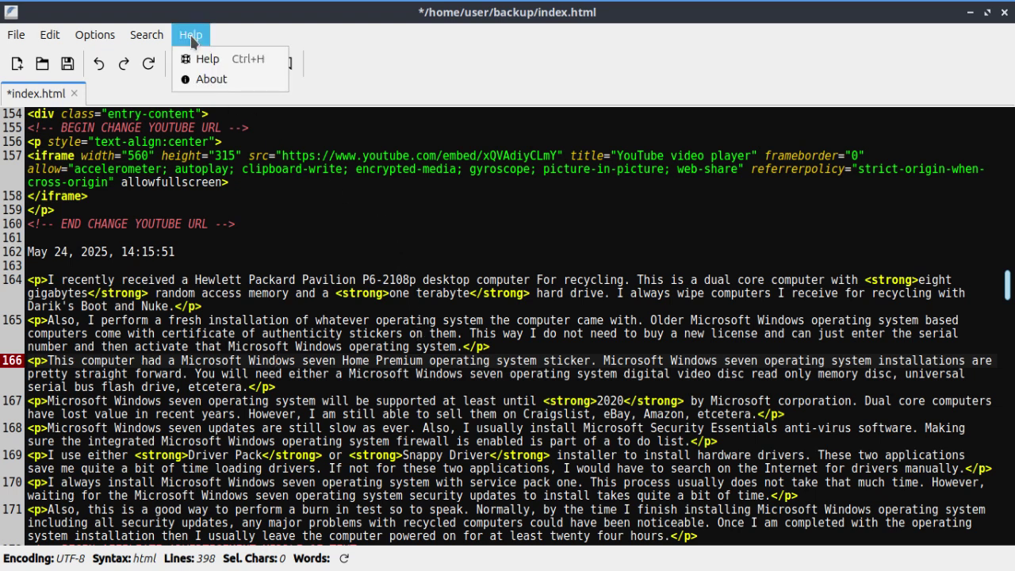
left_click(295, 278)
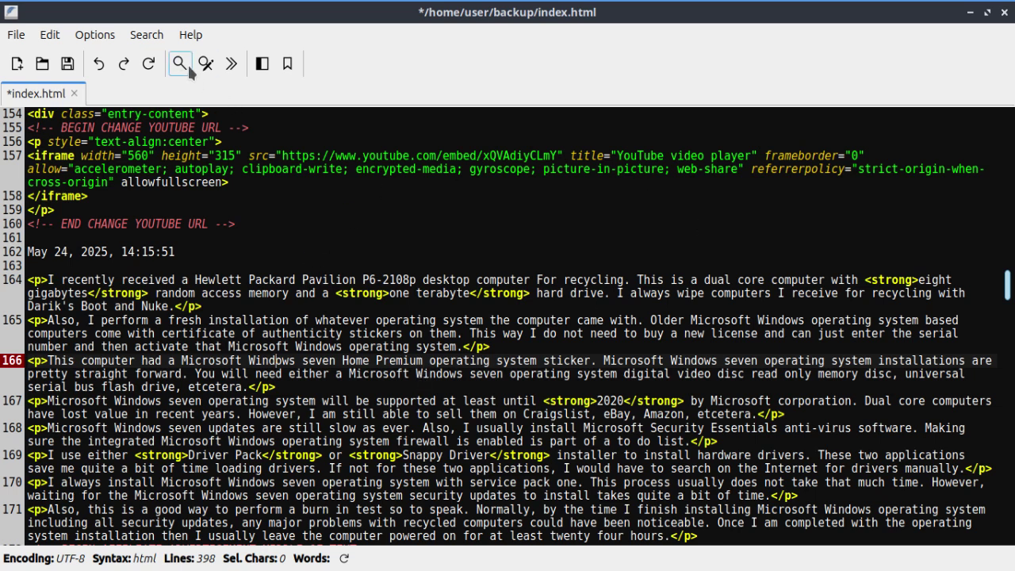
left_click(96, 35)
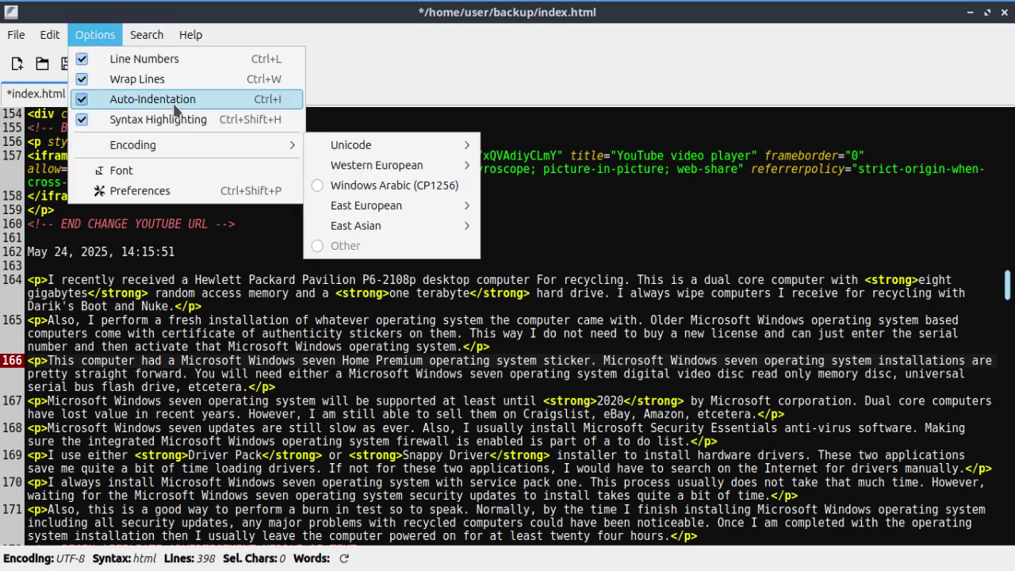
mouse_move(147, 35)
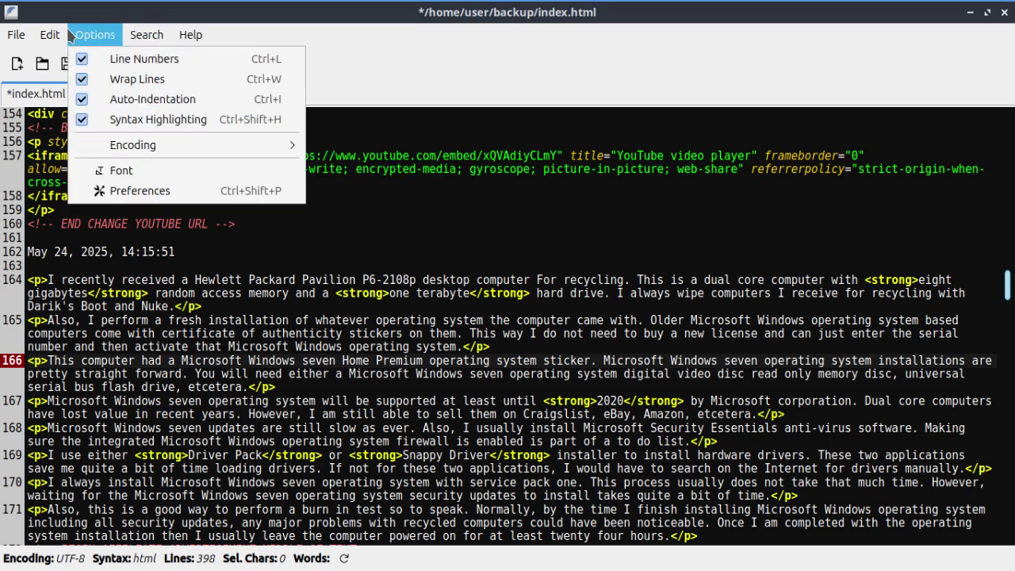
left_click(420, 441)
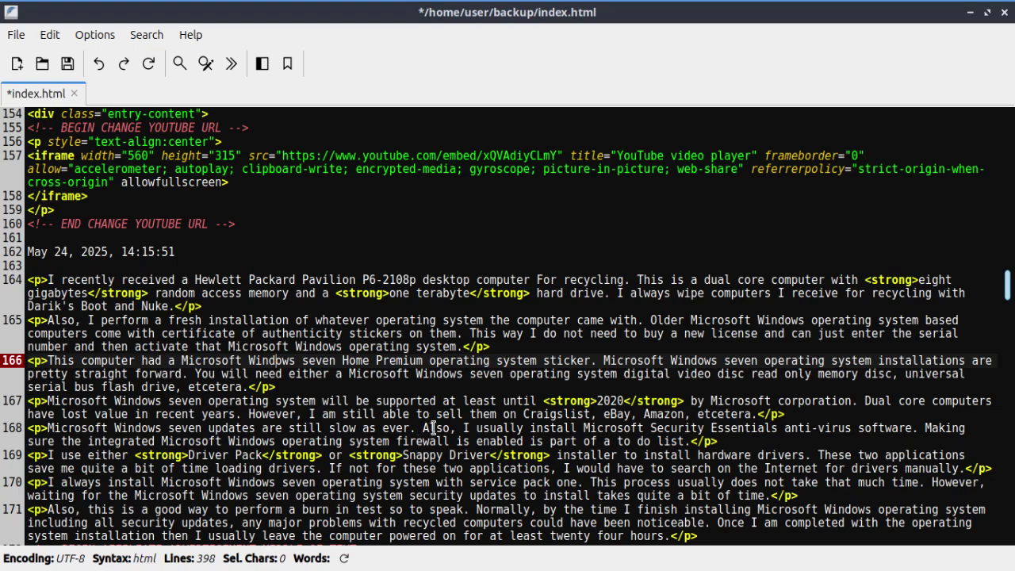